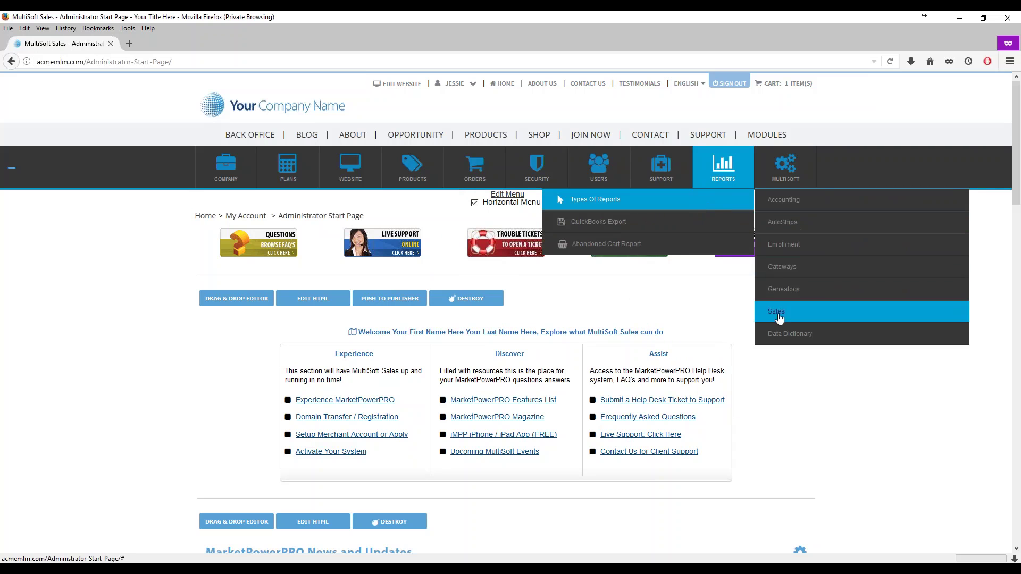
Open the Packing Slip Report settings from the Sales reports list.
{"action": "left_click", "coordinate": [778, 313]}
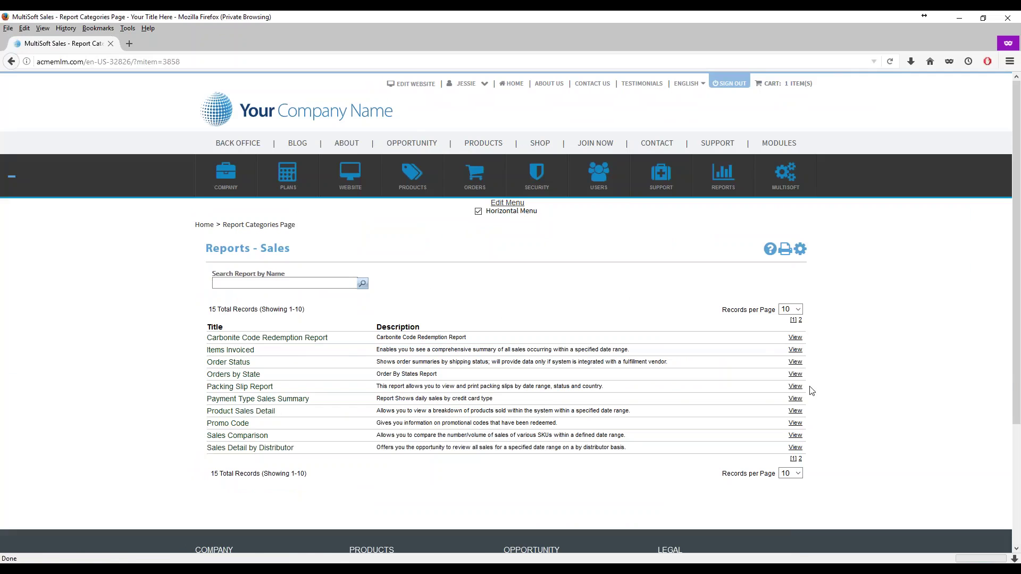
{"action": "left_click", "coordinate": [795, 389]}
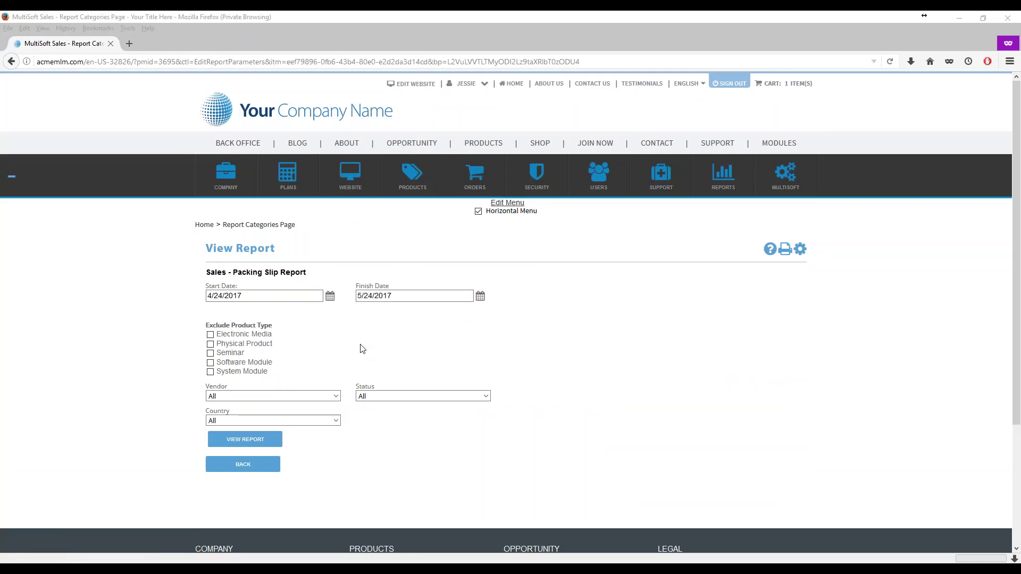
Exclude Seminar, Software Module and System Module products, keeping vendor, order status and country at All.
{"action": "left_click", "coordinate": [210, 371]}
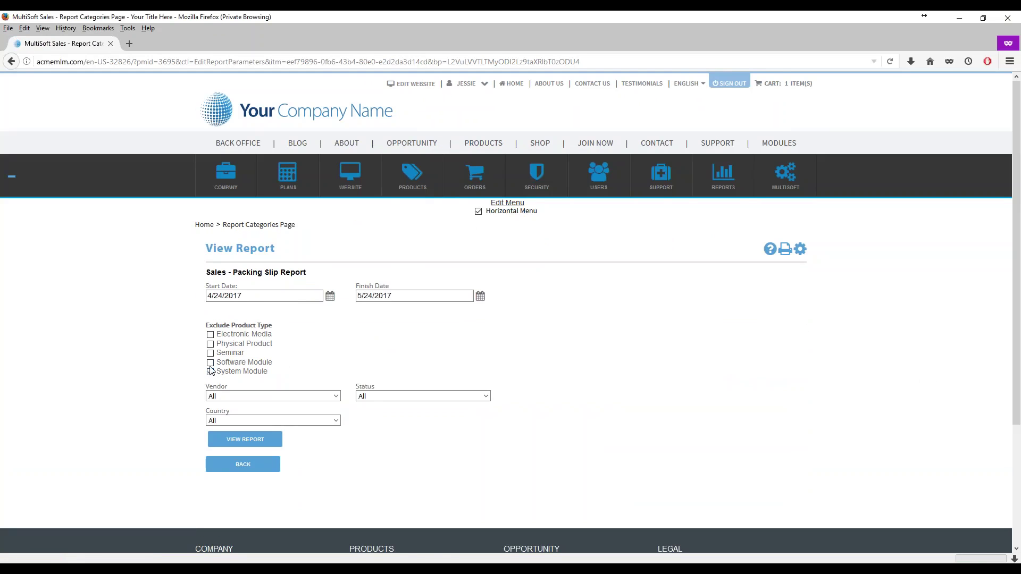
{"action": "left_click", "coordinate": [210, 362]}
{"action": "left_click", "coordinate": [336, 398]}
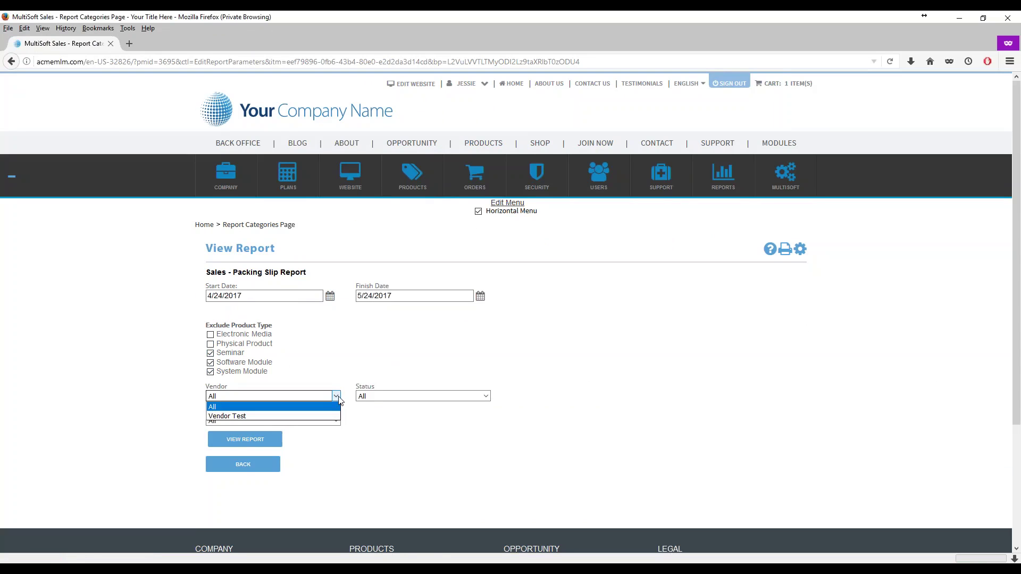
{"action": "left_click", "coordinate": [336, 397]}
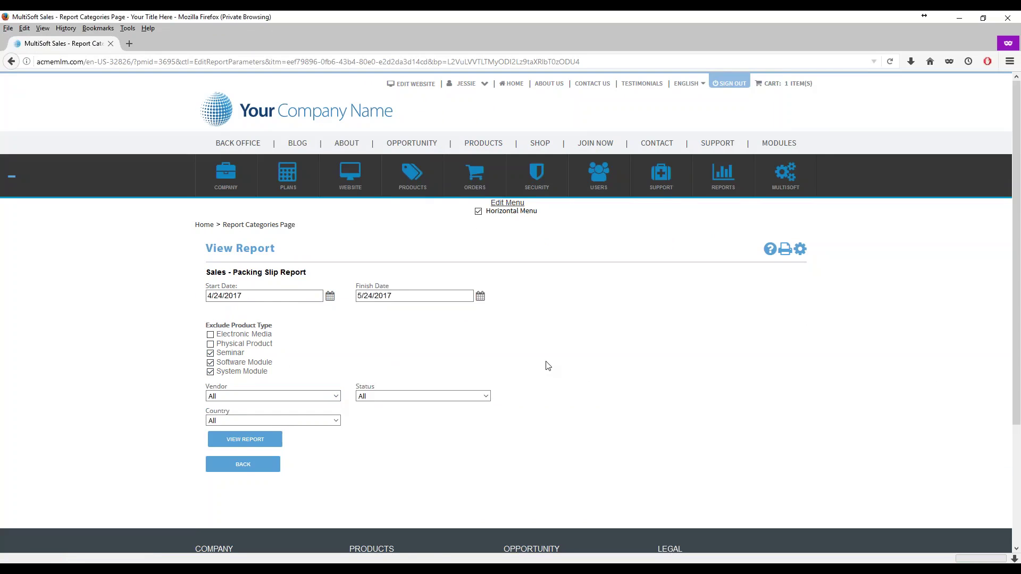
{"action": "left_click", "coordinate": [488, 396]}
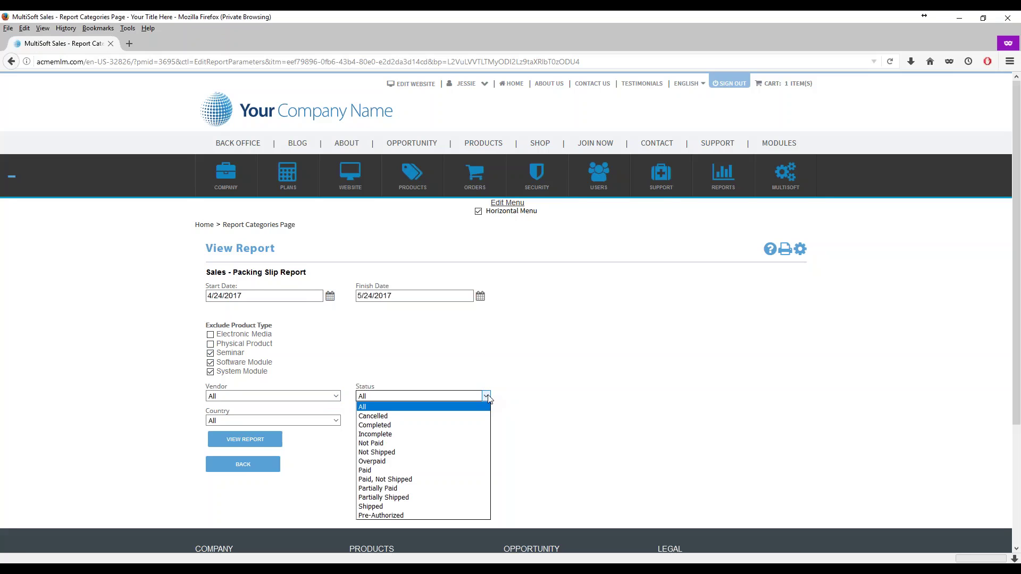
{"action": "left_click", "coordinate": [488, 396]}
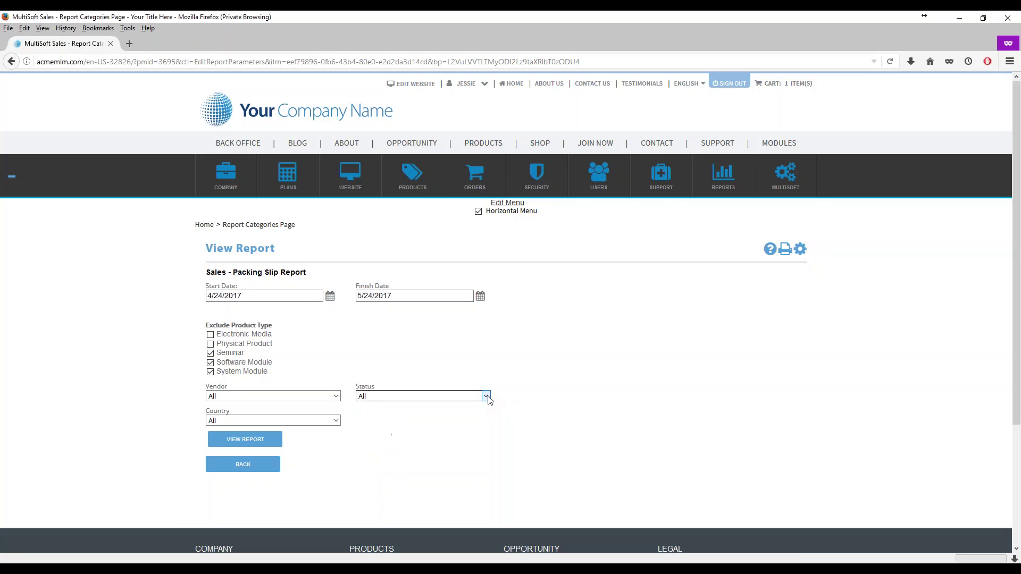
{"action": "left_click", "coordinate": [335, 421]}
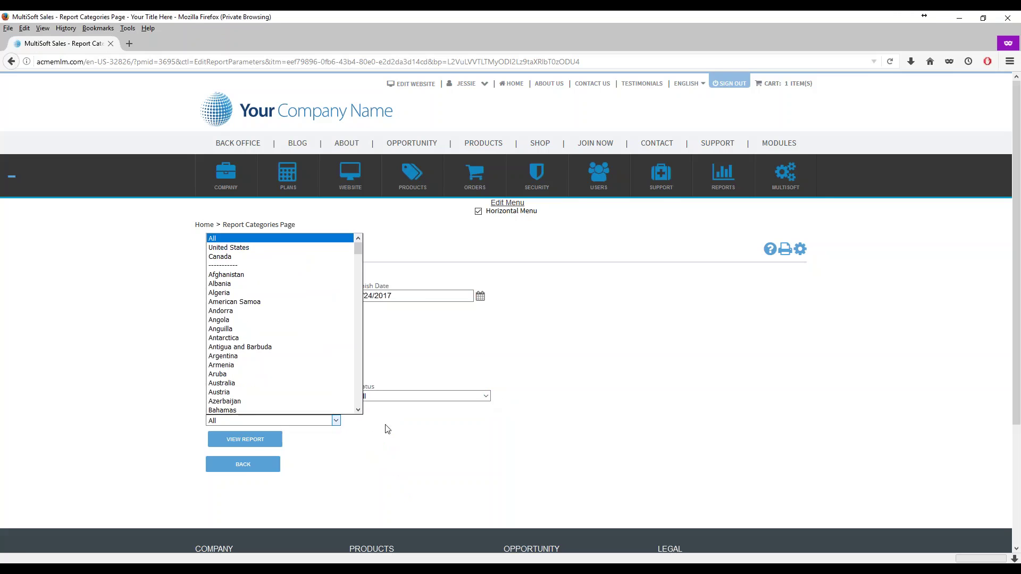
{"action": "left_click", "coordinate": [393, 445]}
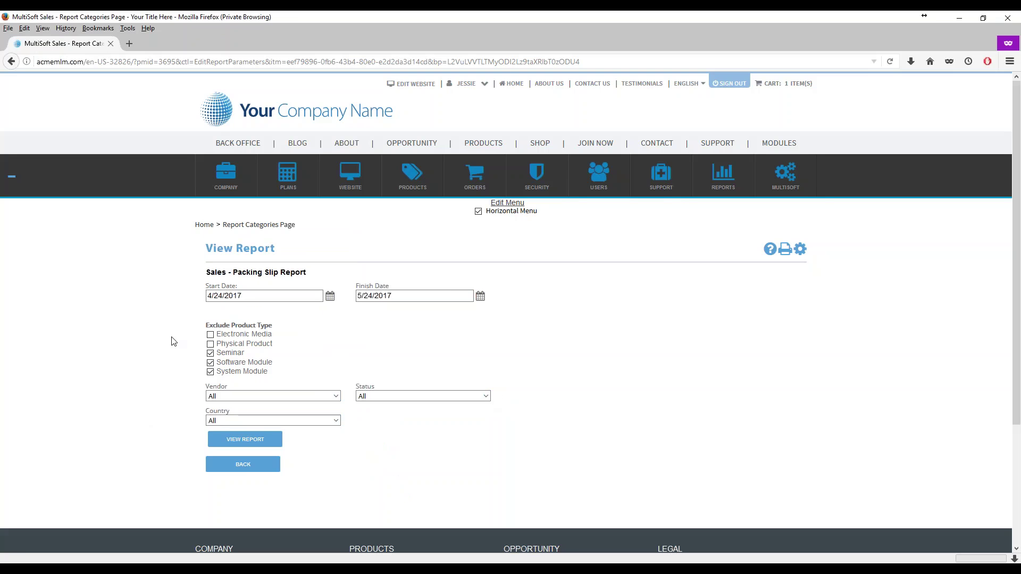
Set the start date to January 1, 2017 and generate the packing slip report.
{"action": "left_click", "coordinate": [330, 296]}
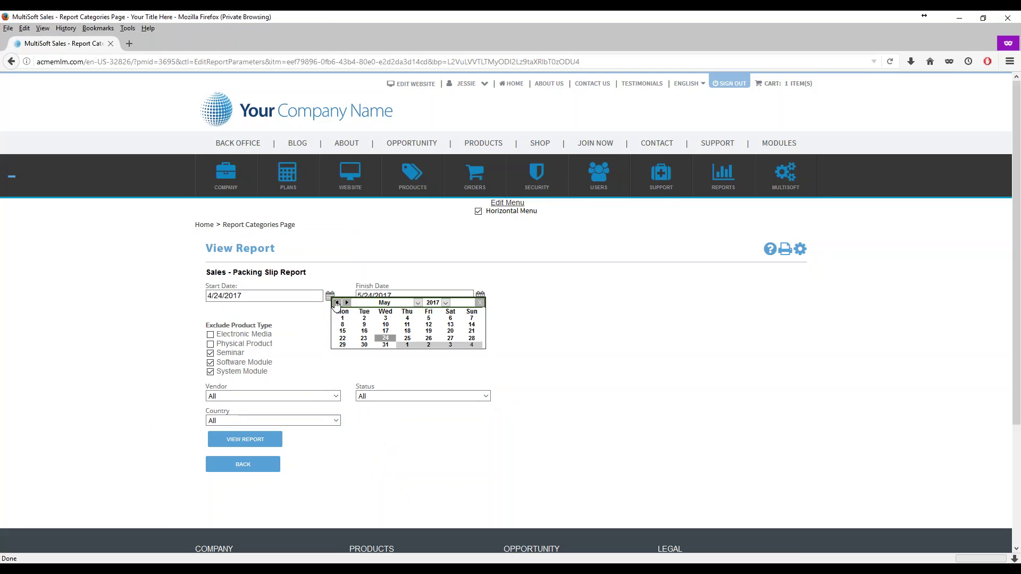
{"action": "left_click", "coordinate": [337, 303]}
{"action": "left_click", "coordinate": [337, 303]}
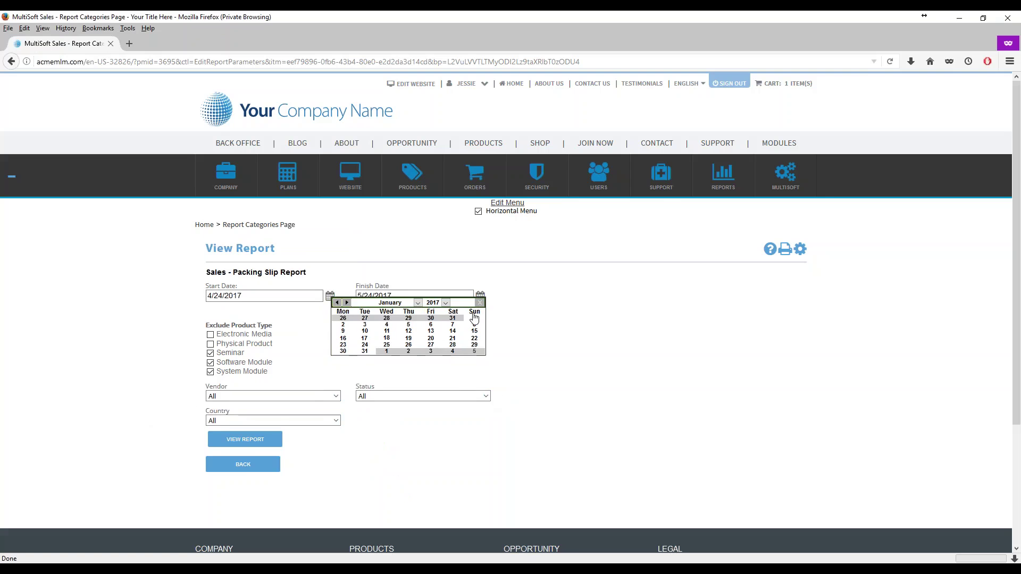
{"action": "left_click", "coordinate": [474, 319]}
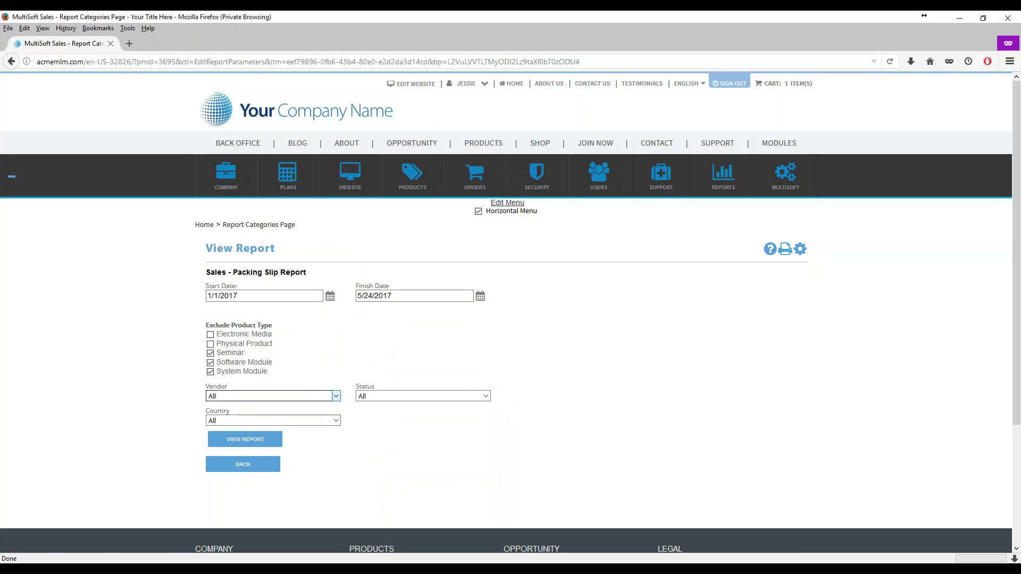
{"action": "left_click", "coordinate": [245, 440]}
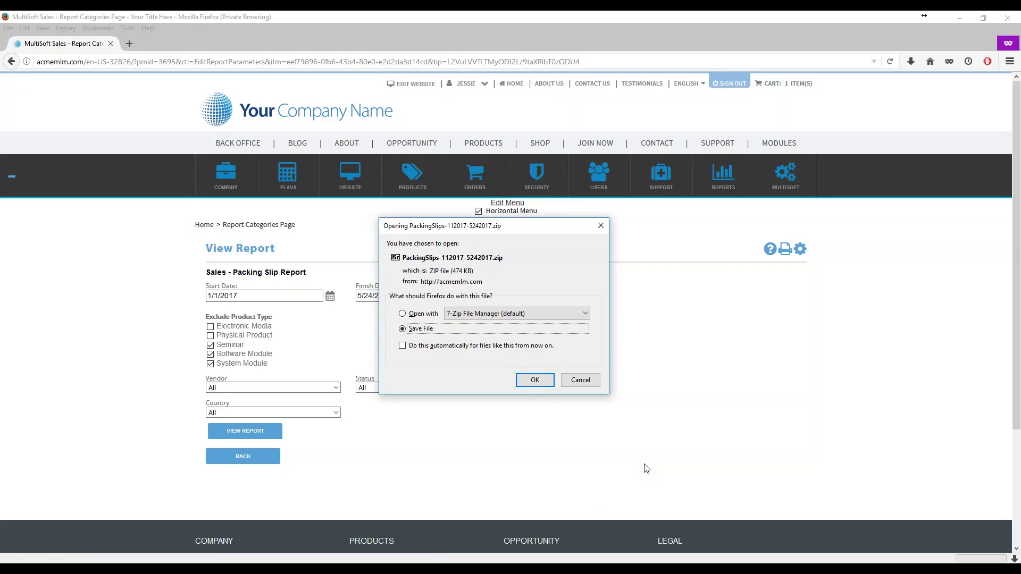
Save the PackingSlips zip, open it from Firefox's downloads, and centre the archive window.
{"action": "left_click", "coordinate": [536, 382]}
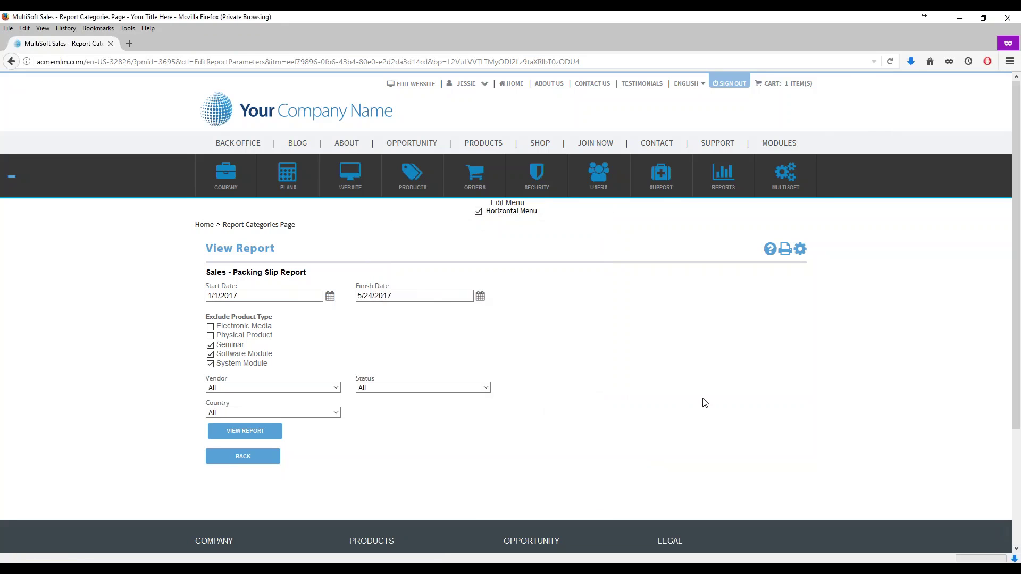
{"action": "left_click", "coordinate": [912, 61]}
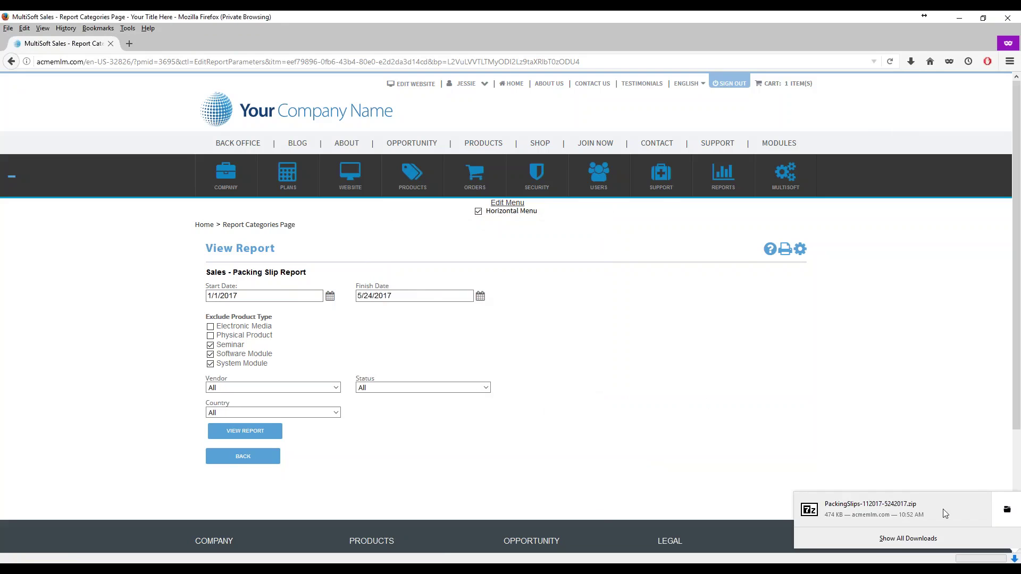
{"action": "left_click", "coordinate": [925, 505]}
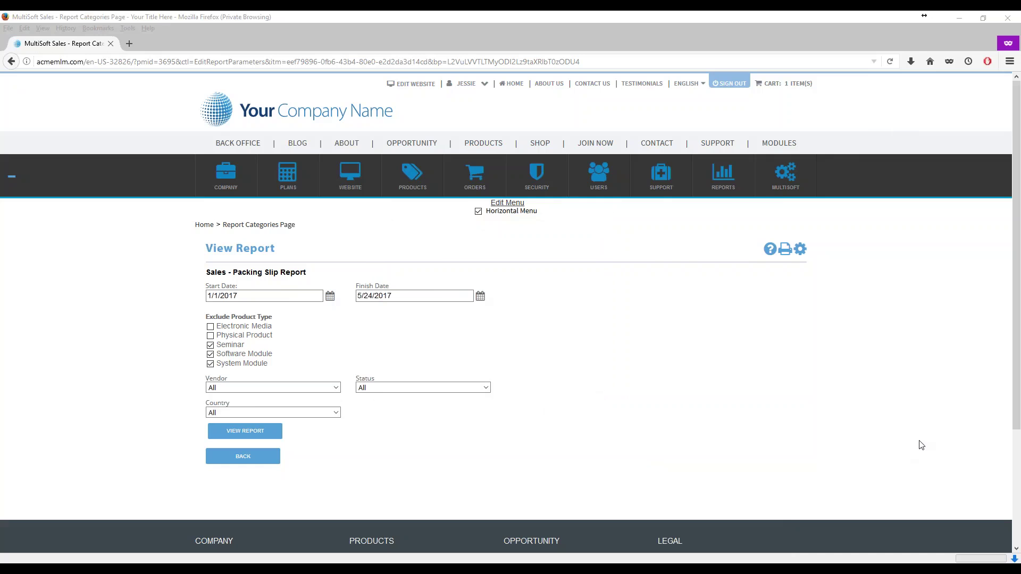
{"action": "left_click_drag", "start_coordinate": [981, 165], "coordinate": [389, 116]}
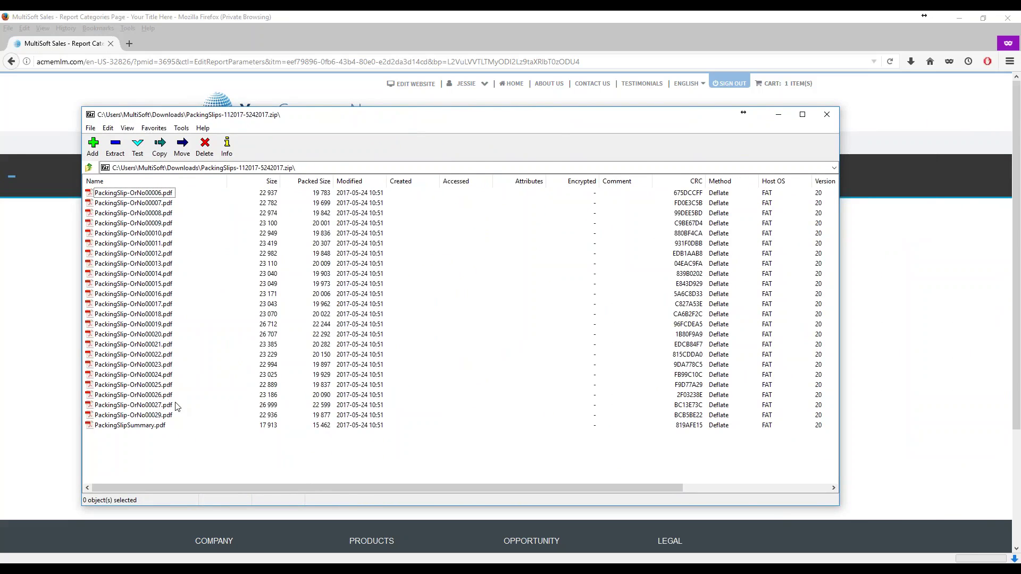
Open PackingSlip-OrNo00029.pdf from the 7-Zip archive.
{"action": "double_click", "coordinate": [148, 416]}
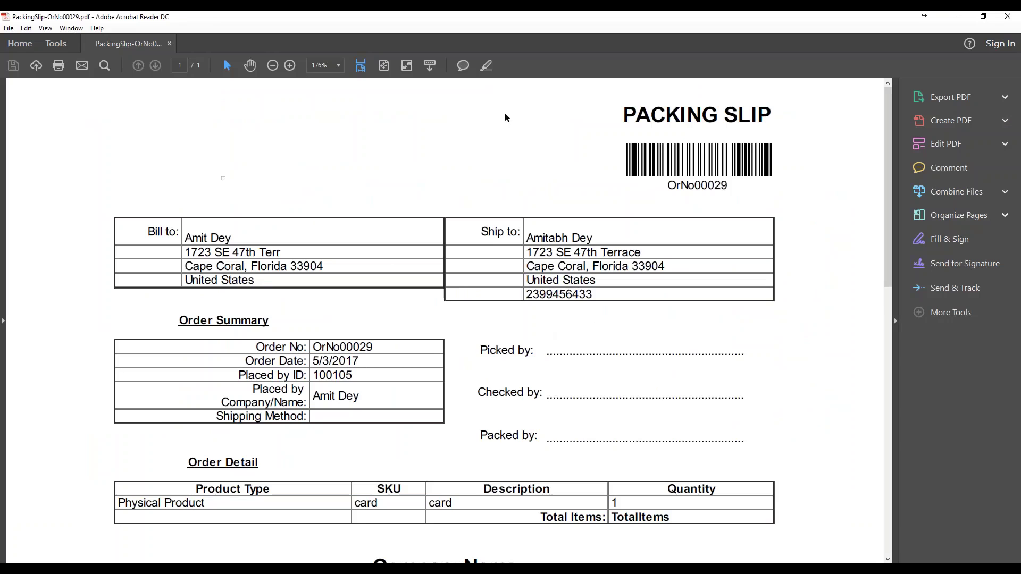
Zoom the OrNo00029 packing slip out to 125%, then close Acrobat Reader.
{"action": "left_click", "coordinate": [272, 64]}
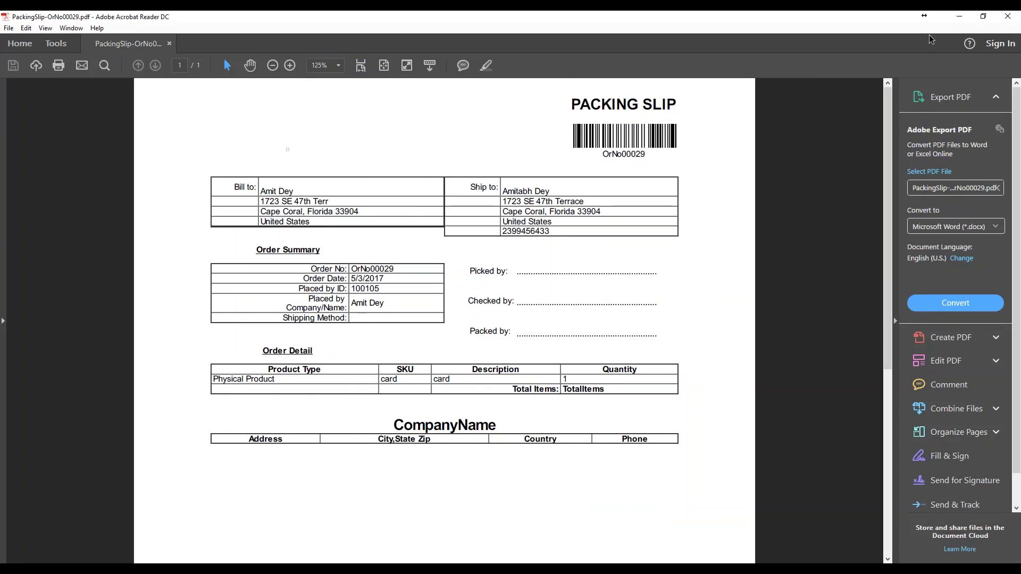
{"action": "left_click", "coordinate": [1015, 14]}
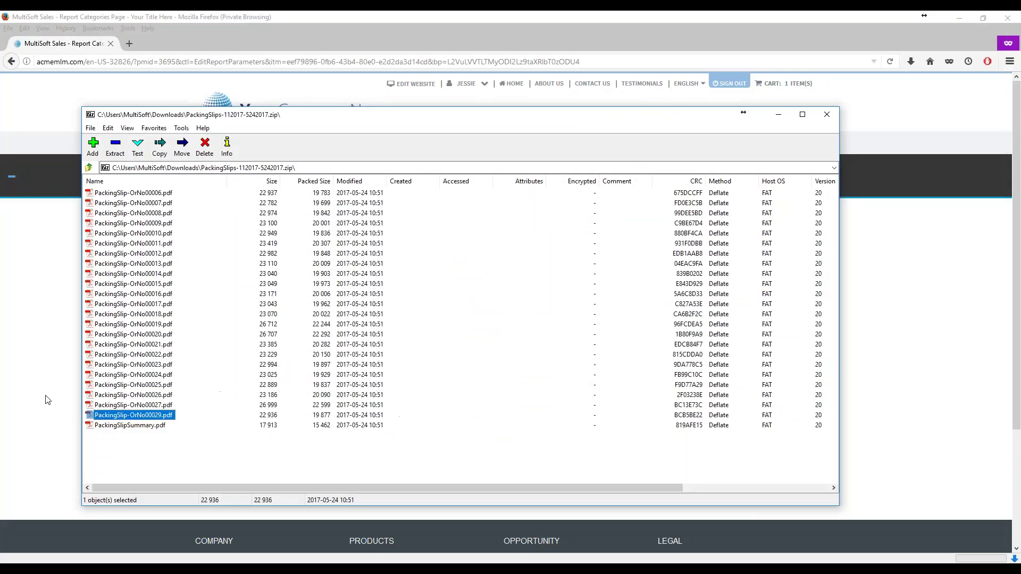
{"action": "double_click", "coordinate": [126, 315]}
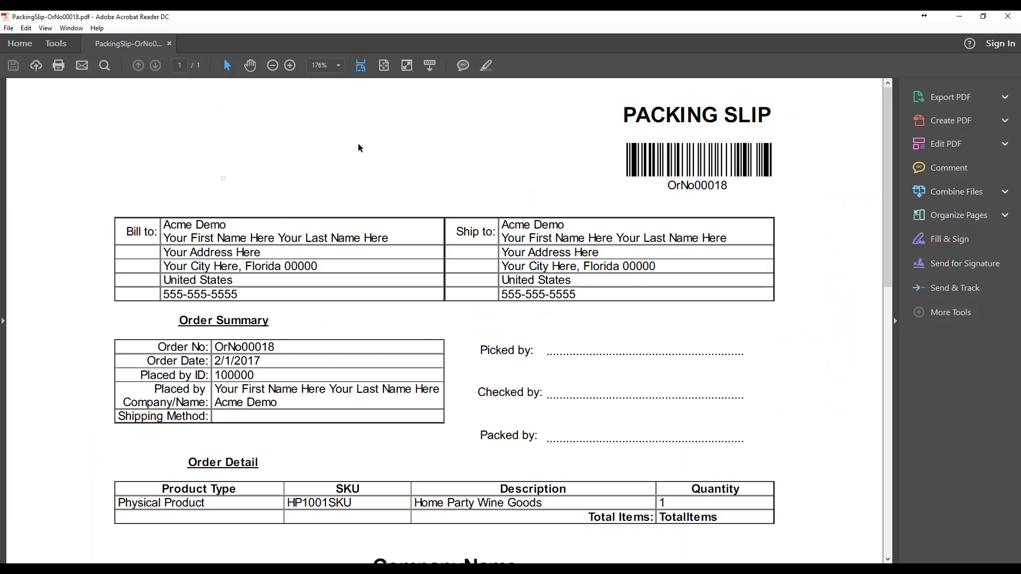
{"action": "left_click", "coordinate": [273, 68]}
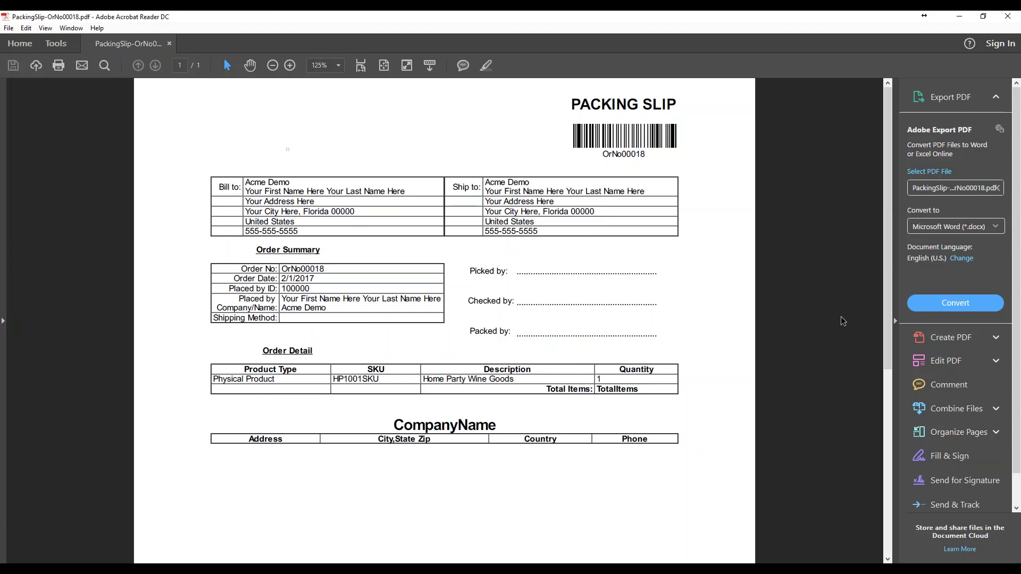
{"action": "left_click", "coordinate": [1008, 16]}
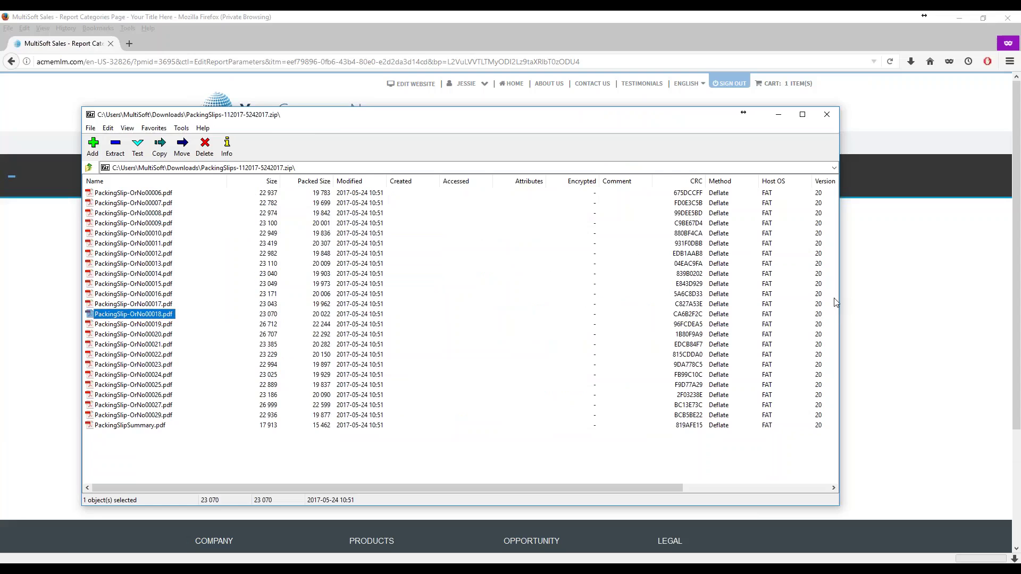
Bring the Firefox Packing Slip Report page in front of the 7-Zip window.
{"action": "left_click", "coordinate": [895, 293]}
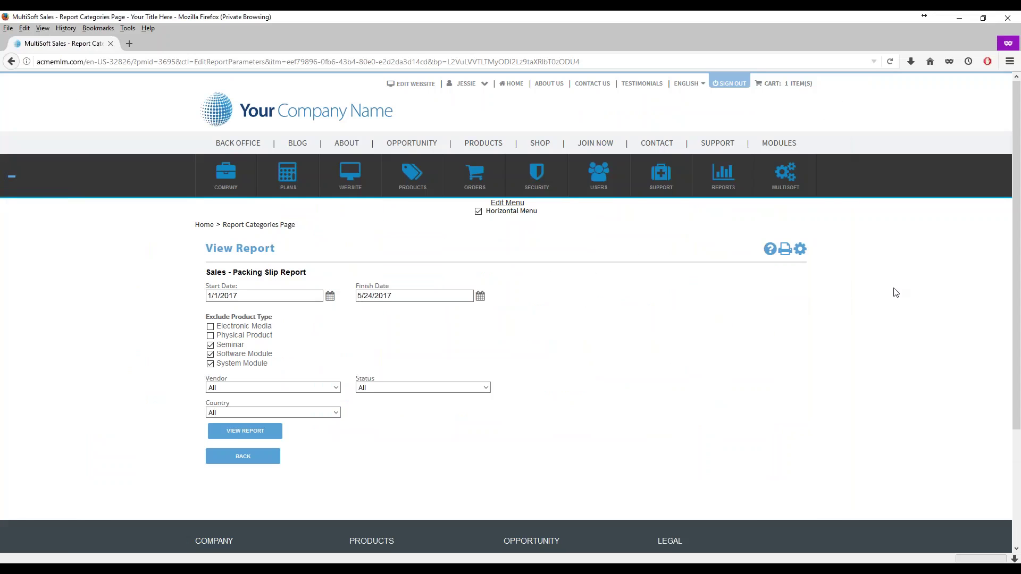